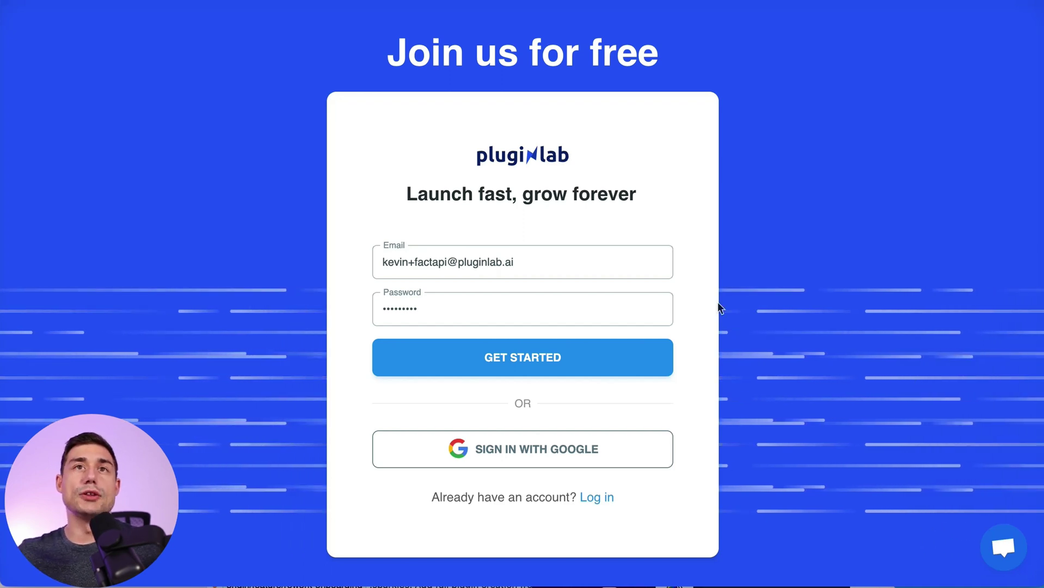
- Create the PluginLab account, then open the FastAPI Facts Starter template's Step 1 deploy section
click(599, 354)
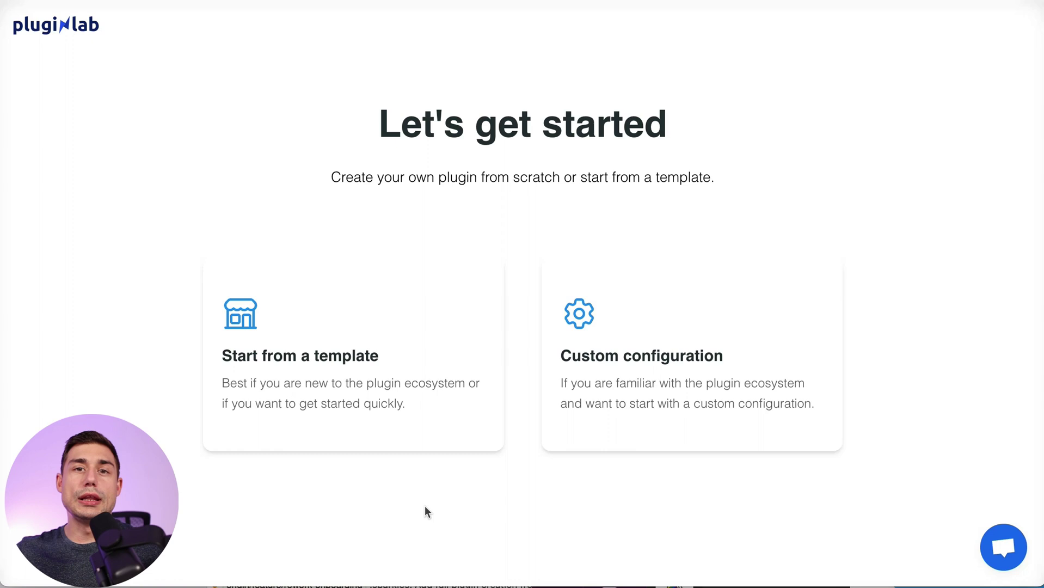
click(345, 415)
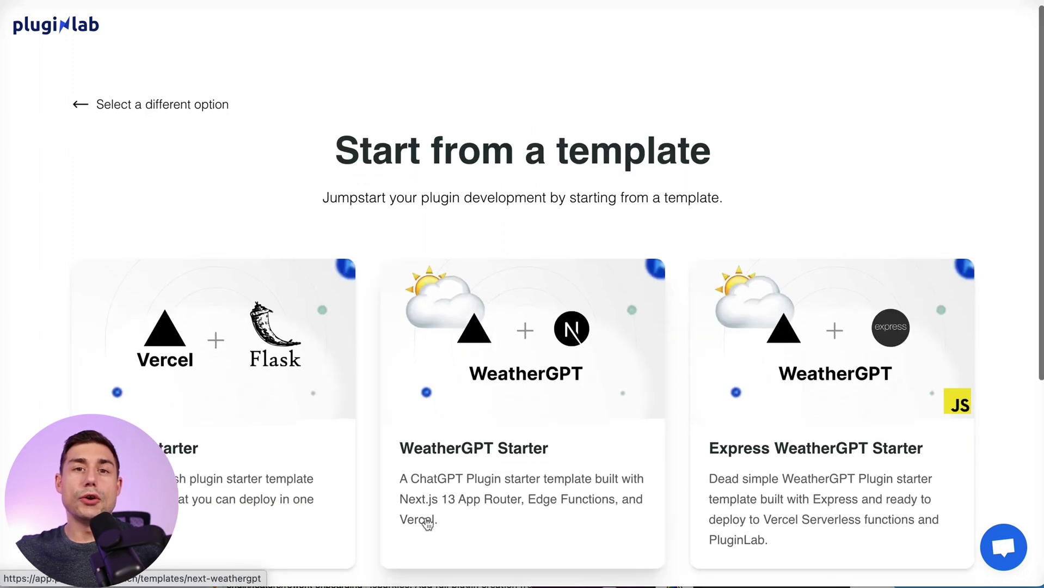
scroll(427, 522, down, 6)
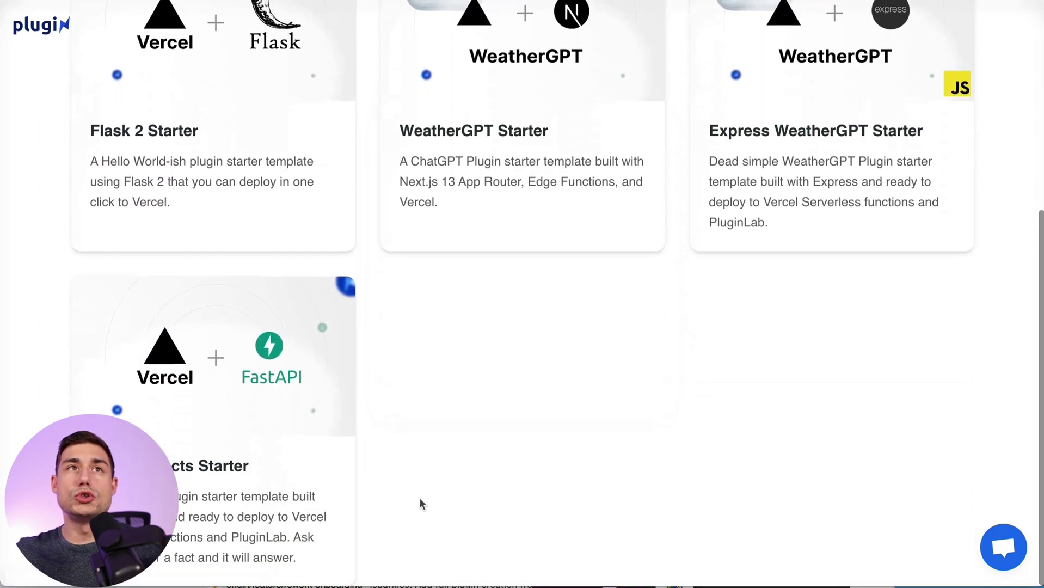
click(239, 473)
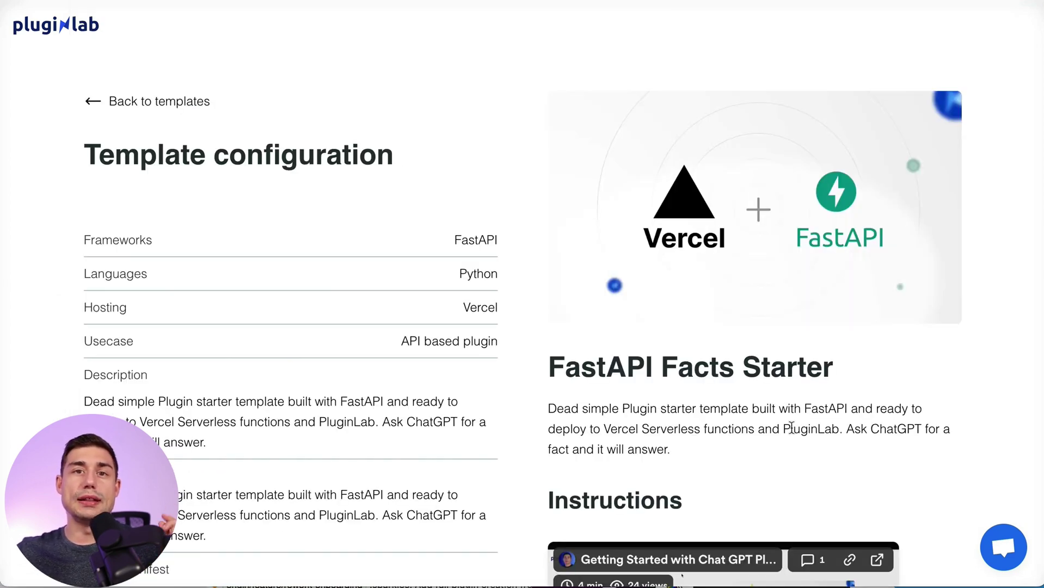
scroll(791, 429, down, 9)
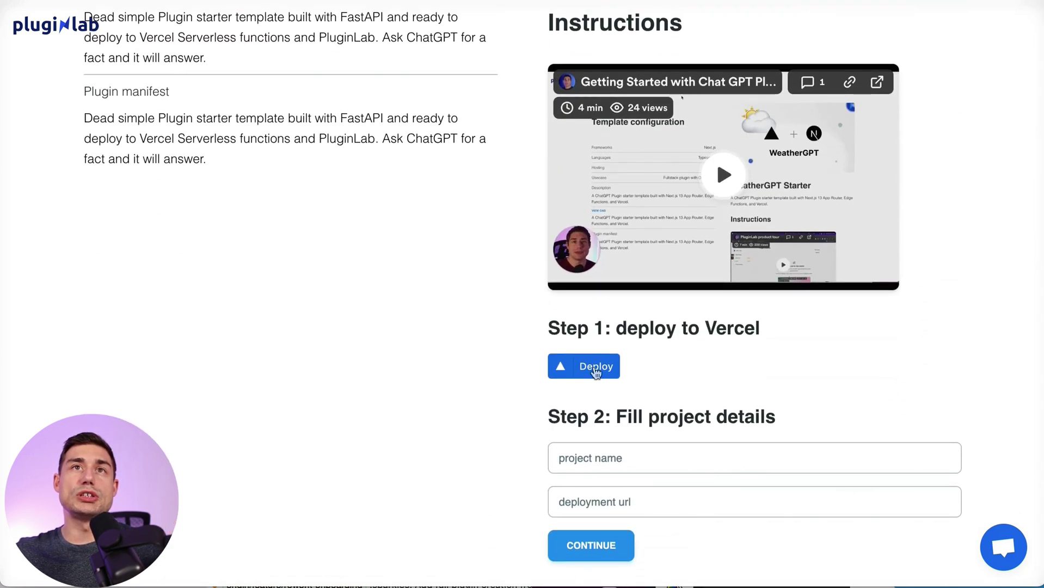
- Deploy the template on Vercel as a new Git repository named fastapi-facts-plugin
click(592, 366)
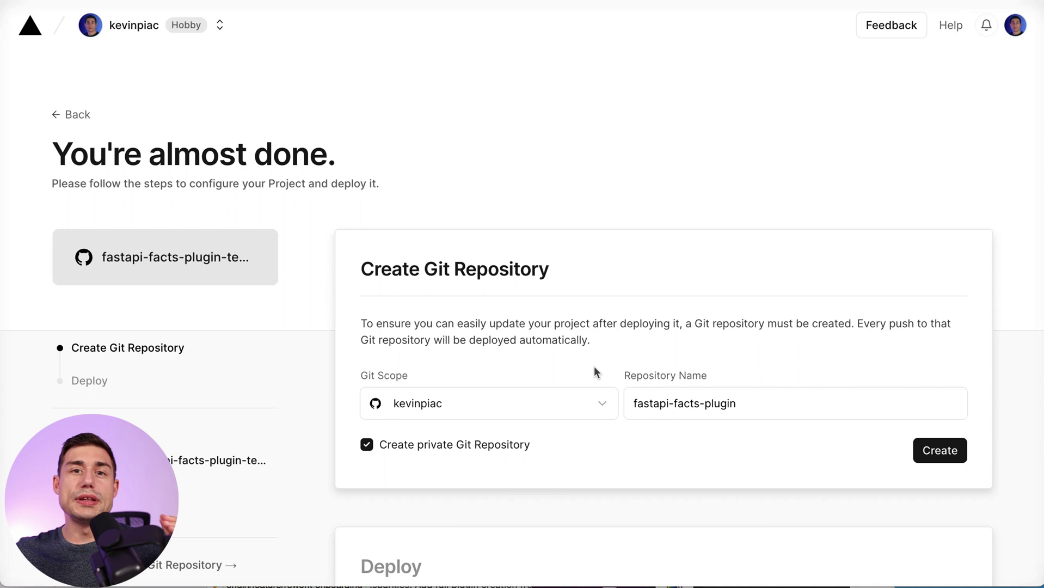
scroll(594, 367, down, 4)
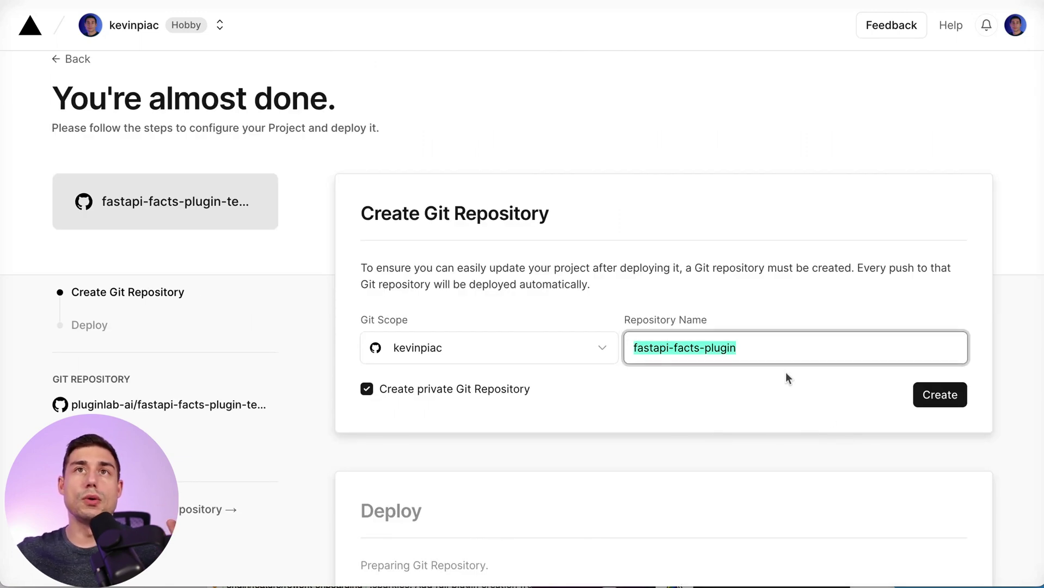
key(Return)
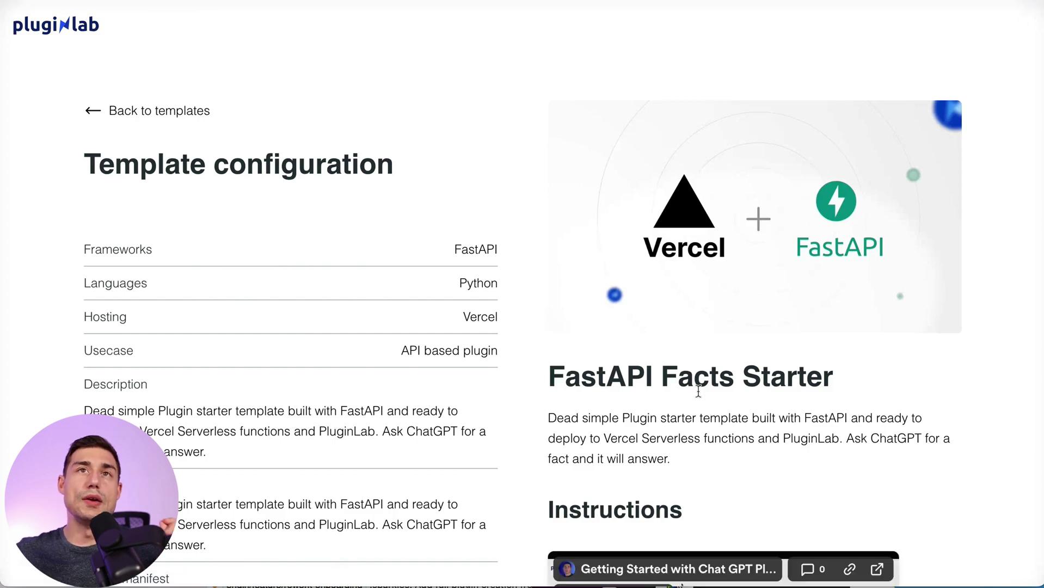
- Remove the -q8p3 suffix so the project name is fastapi-facts-plugin, keep the deployment URL, and continue
scroll(698, 390, down, 7)
scroll(698, 390, down, 2)
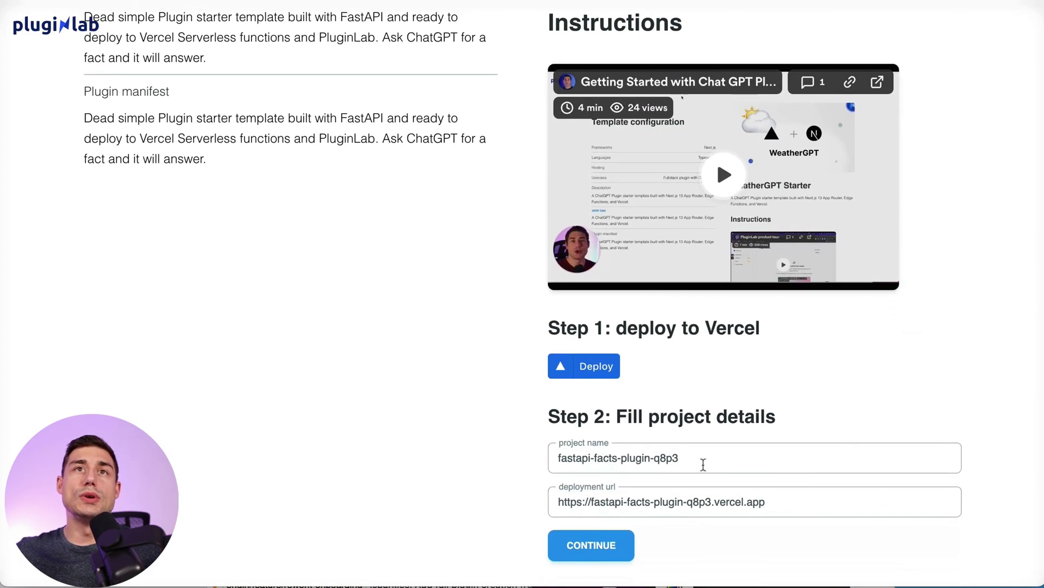
drag(680, 460, 562, 462)
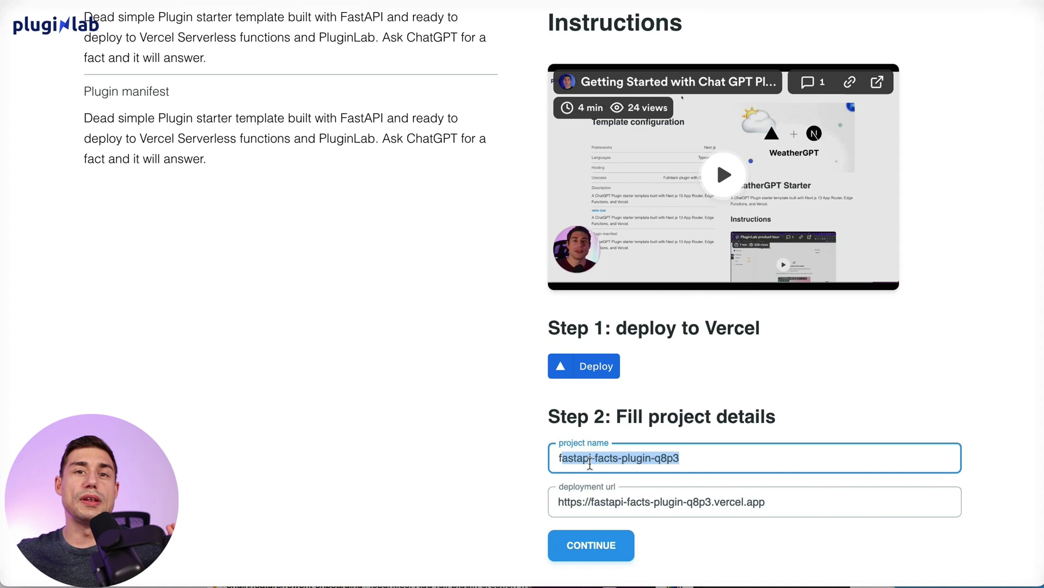
click(707, 462)
double_click(727, 458)
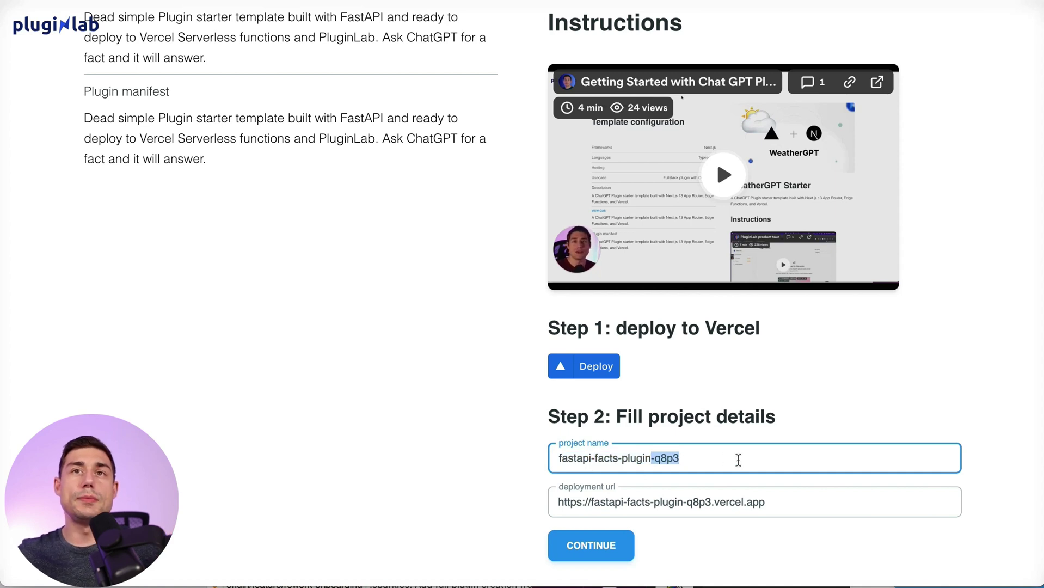
key(BackSpace)
key(BackSpace)
drag(802, 501, 531, 498)
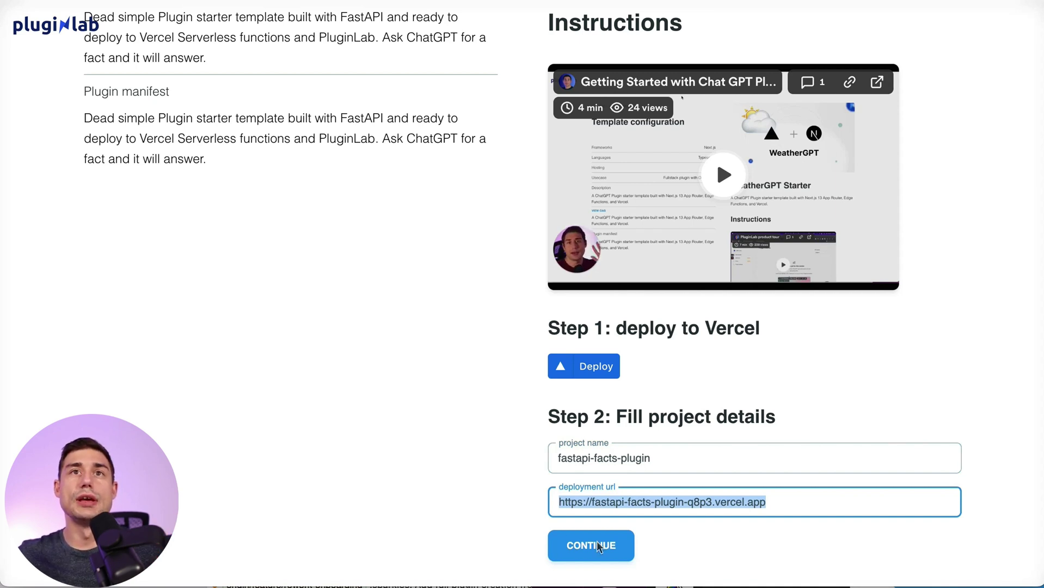
click(609, 552)
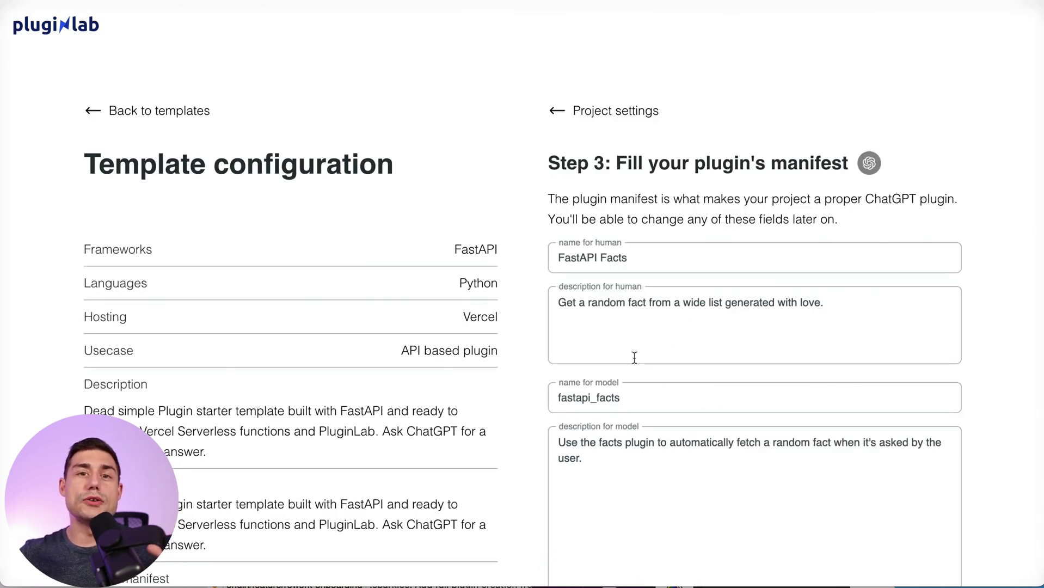
- Review the prefilled Step 3 manifest, create the plugin, and copy its plugin domain
scroll(634, 357, down, 3)
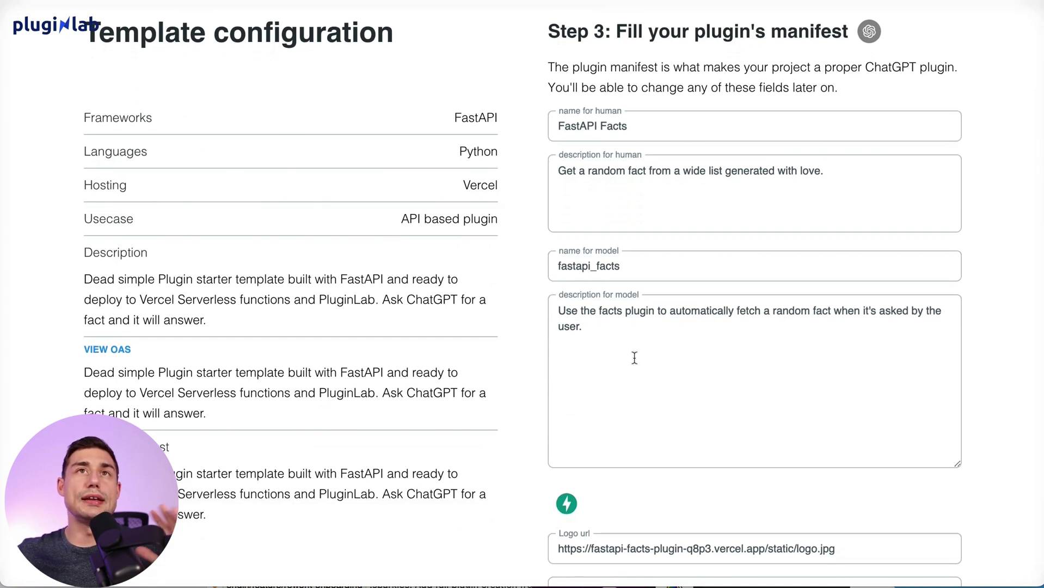
scroll(634, 357, down, 3)
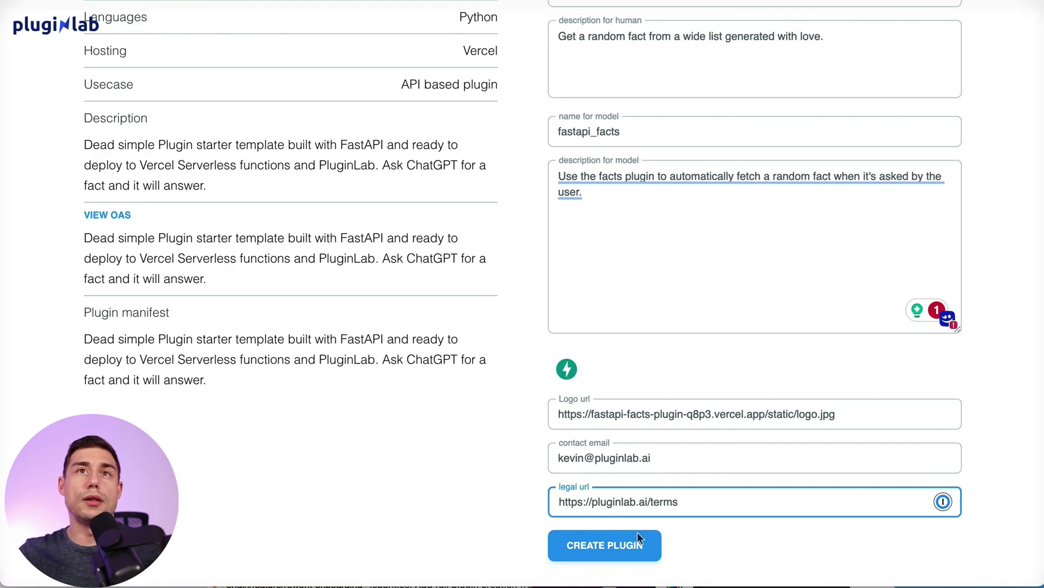
click(601, 547)
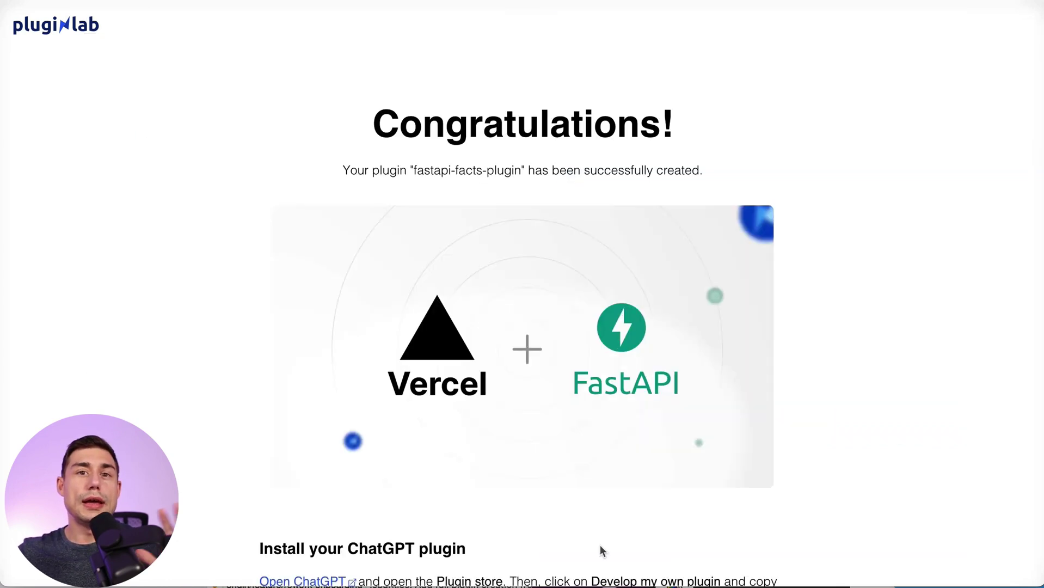
scroll(600, 544, down, 4)
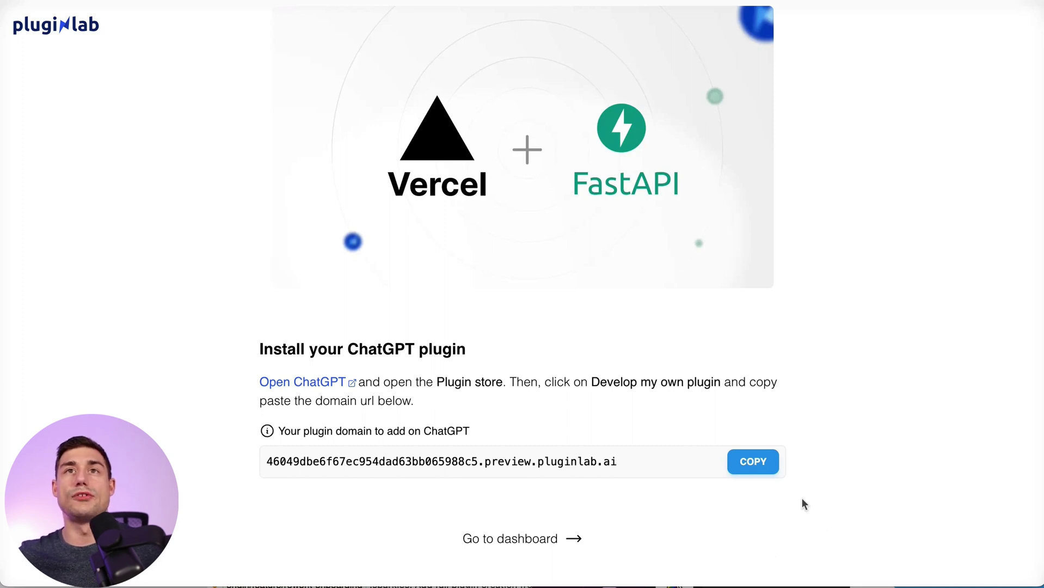
click(749, 468)
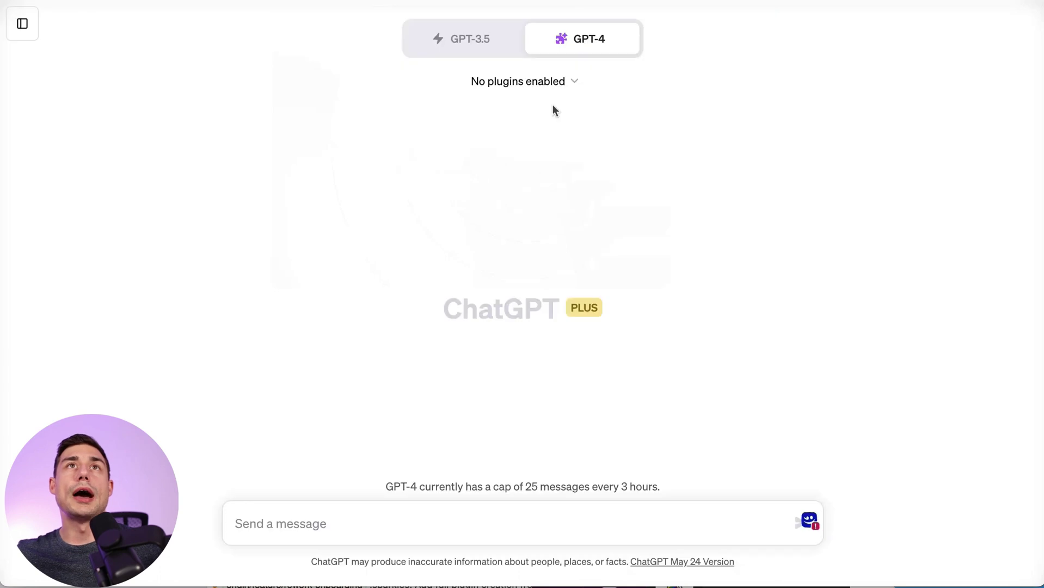
- In ChatGPT's plugin store, add a self-developed plugin from the pasted domain and install FastAPI Facts
click(575, 81)
scroll(566, 164, down, 5)
click(523, 275)
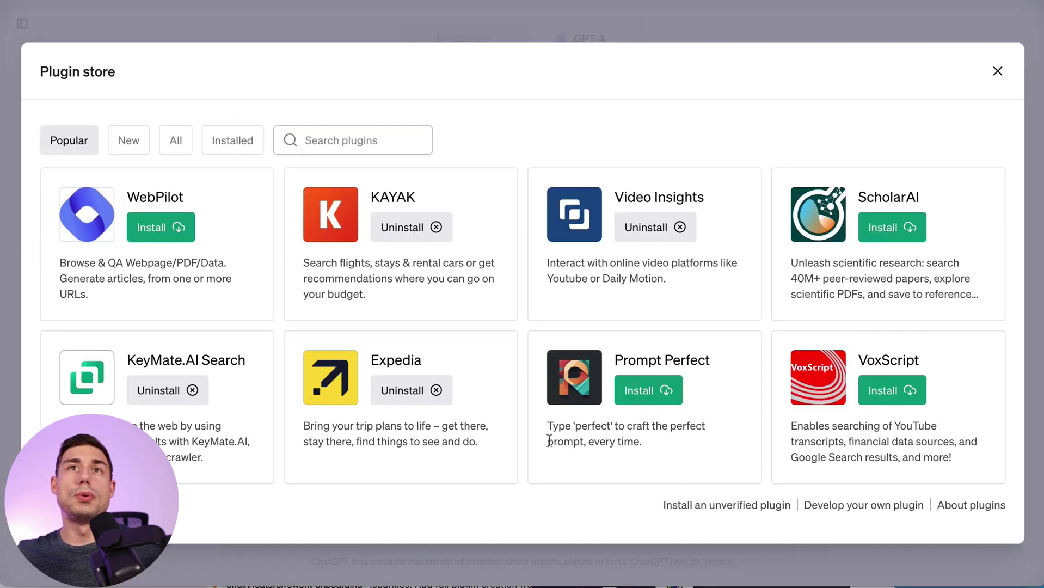
click(831, 505)
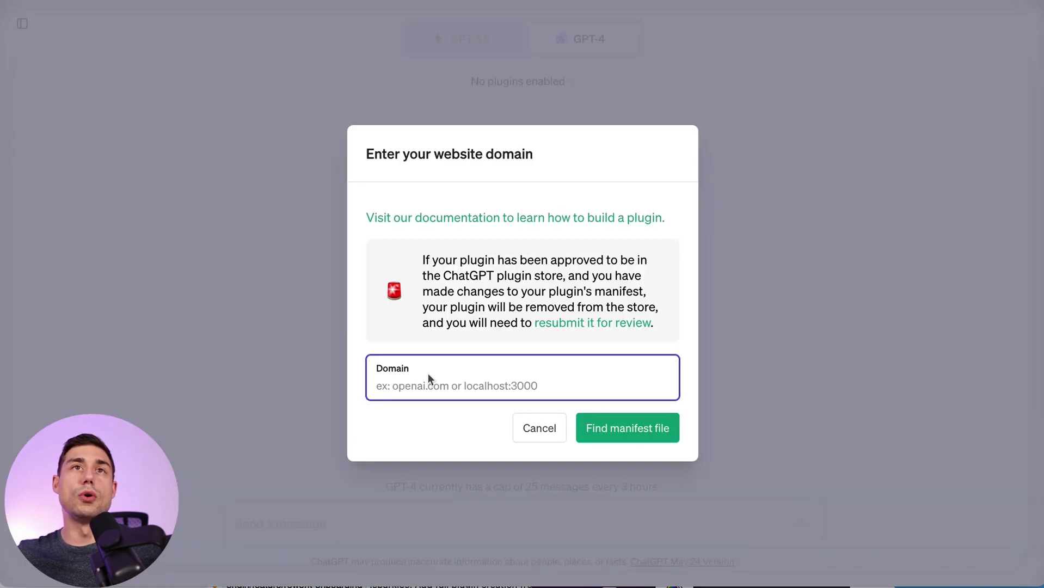
key(ctrl+v)
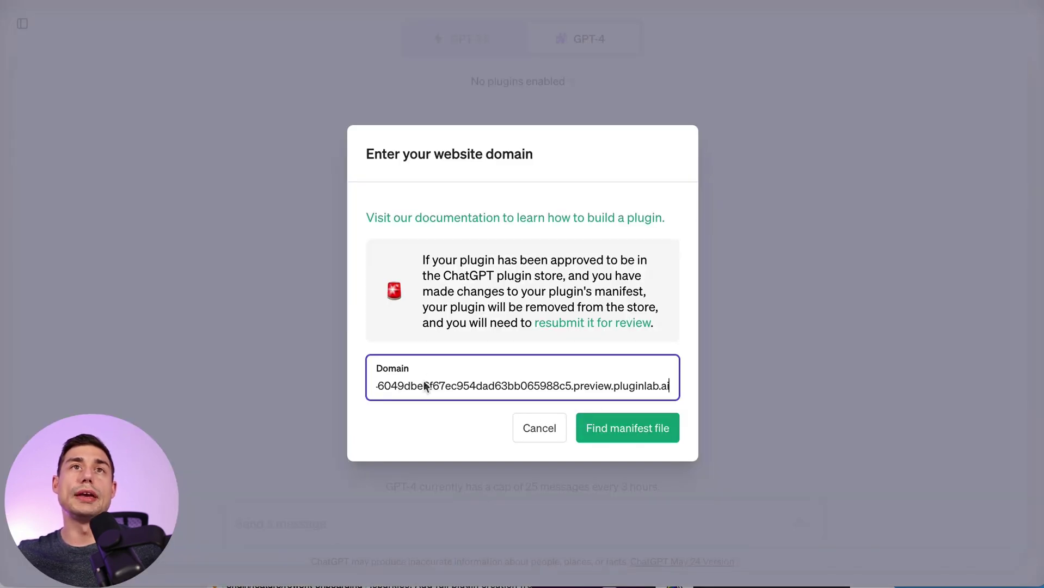
click(634, 436)
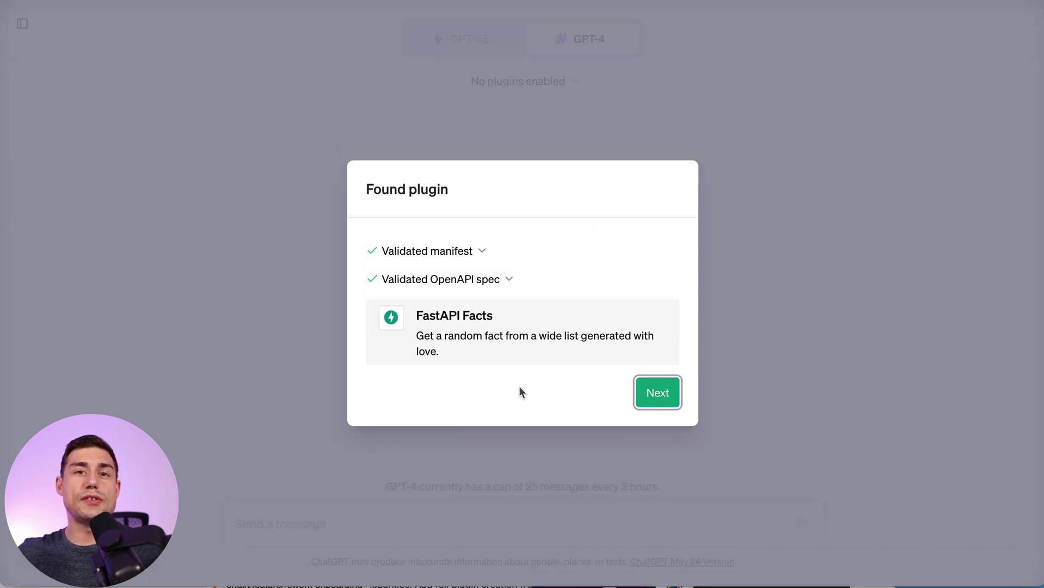
click(659, 396)
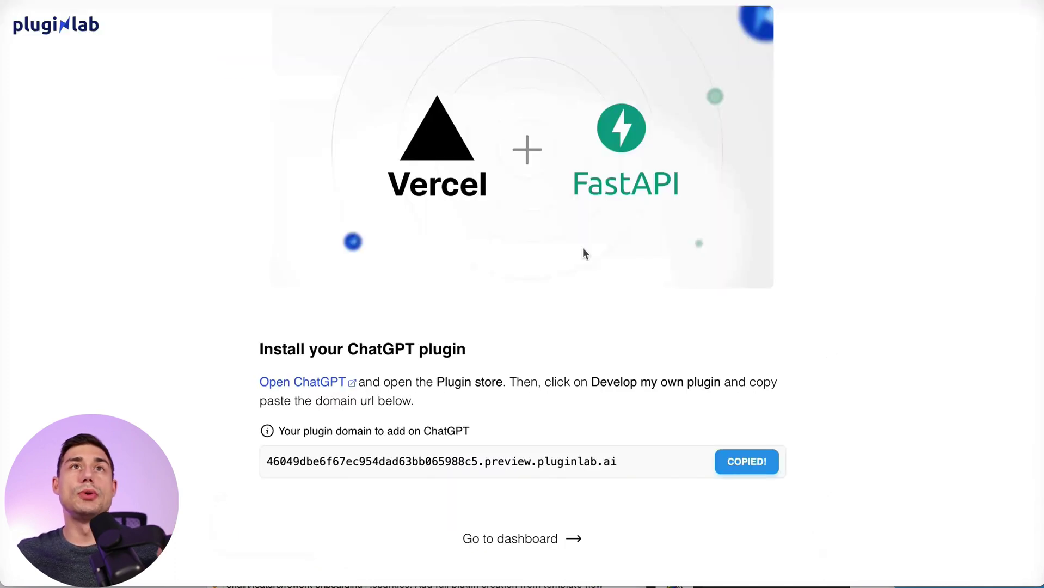
- From the dashboard's User events, view the GET /fact event details (status 200, 445ms), then close them
click(507, 546)
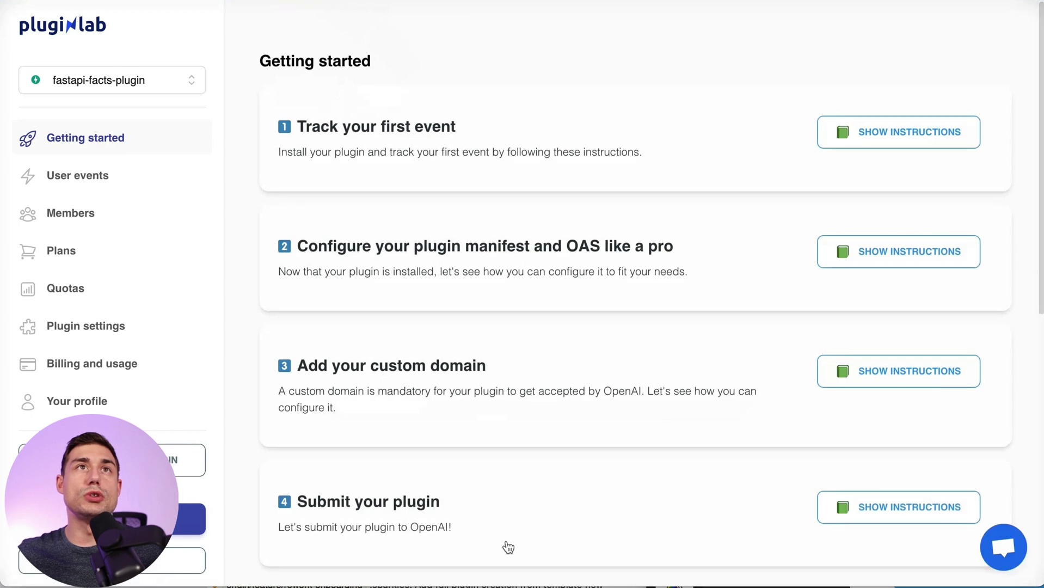
click(108, 180)
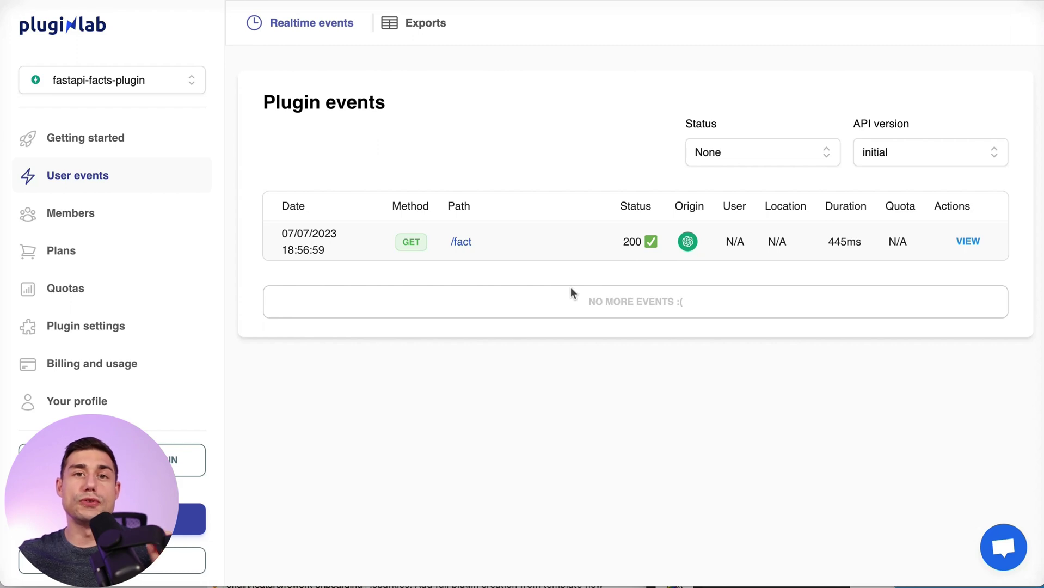
click(972, 242)
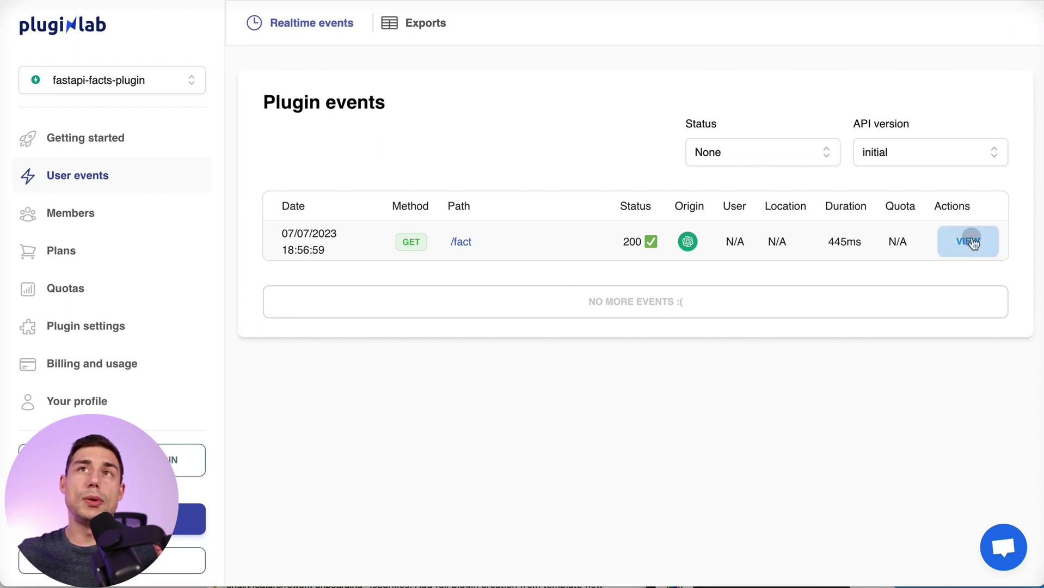
scroll(799, 399, down, 3)
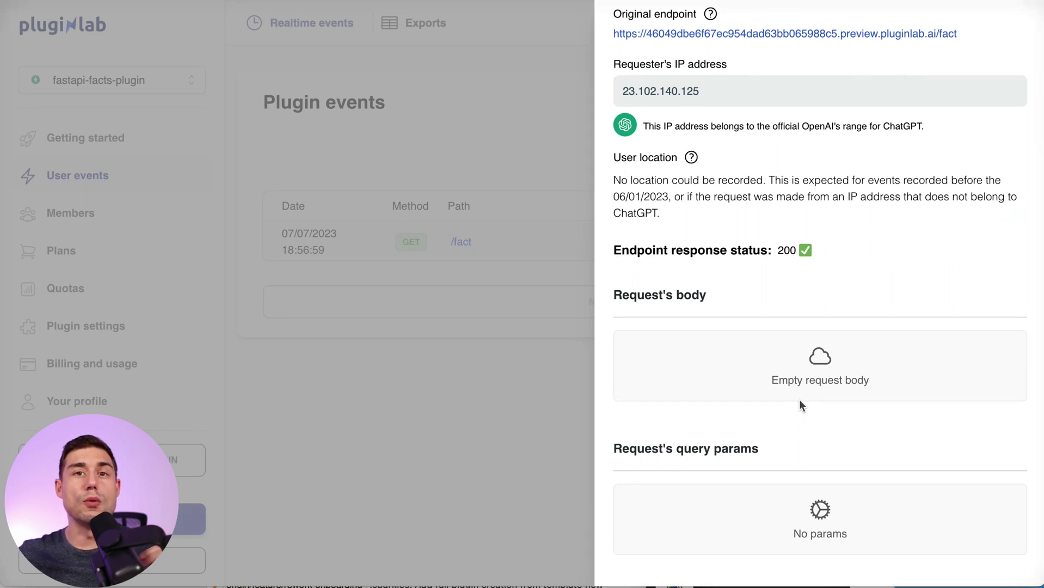
click(453, 396)
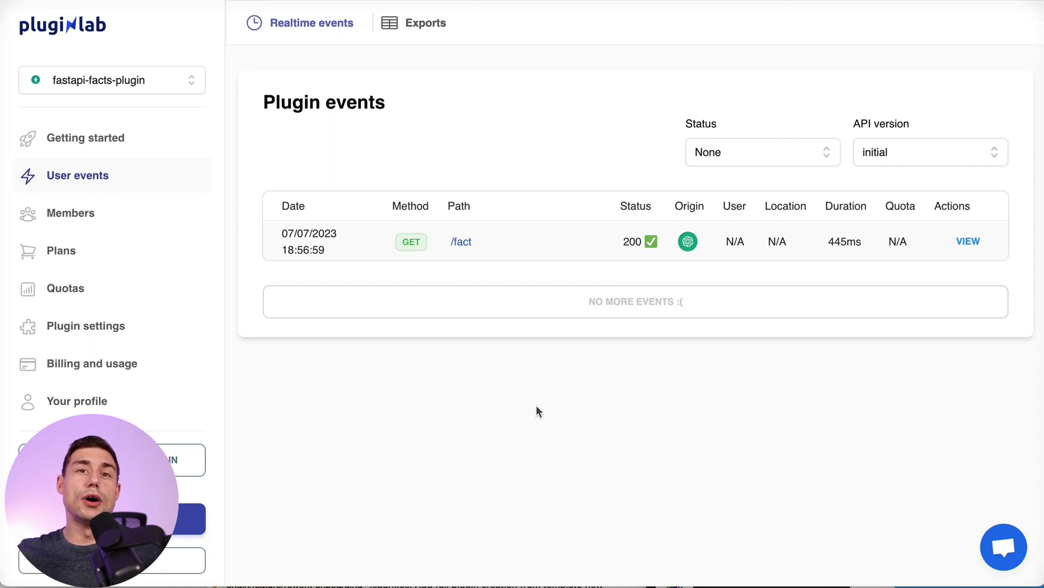
- Open the fastapi-facts-plugin GitHub repository, check its Code clone options, and open src/index.py
click(177, 2)
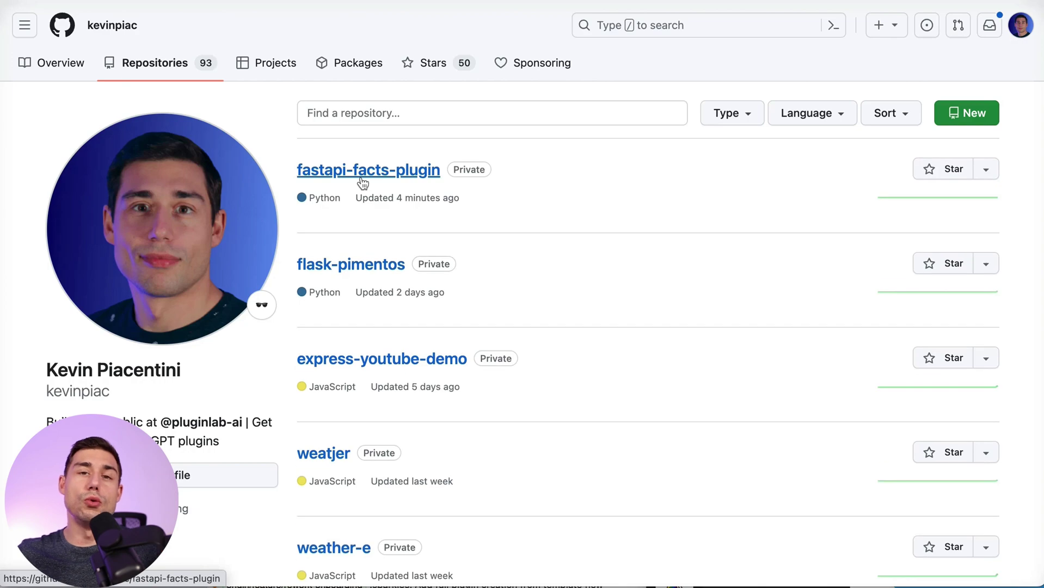
click(363, 171)
click(714, 155)
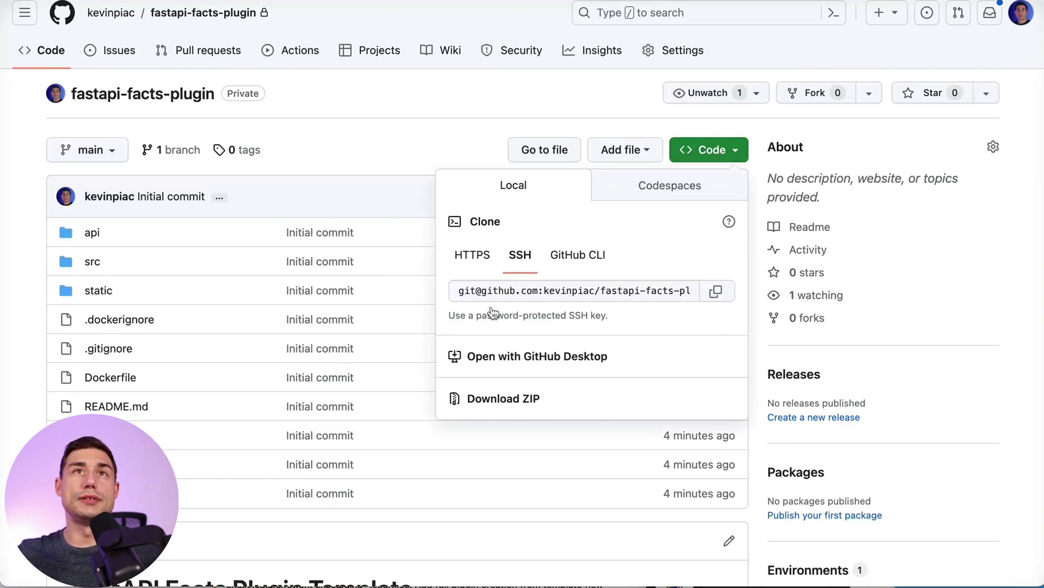
scroll(419, 161, down, 20)
scroll(419, 161, up, 20)
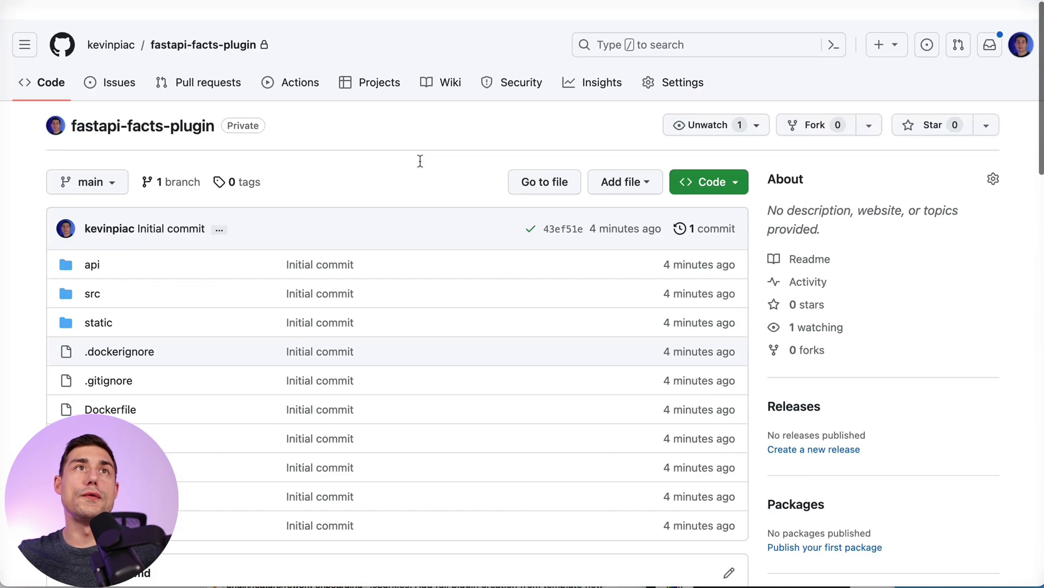
click(92, 275)
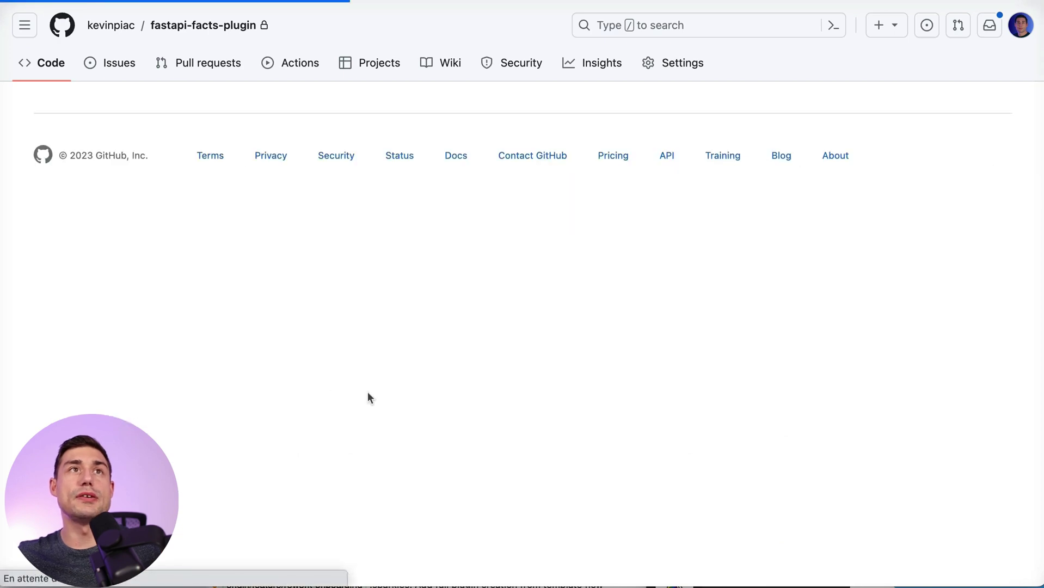
click(66, 325)
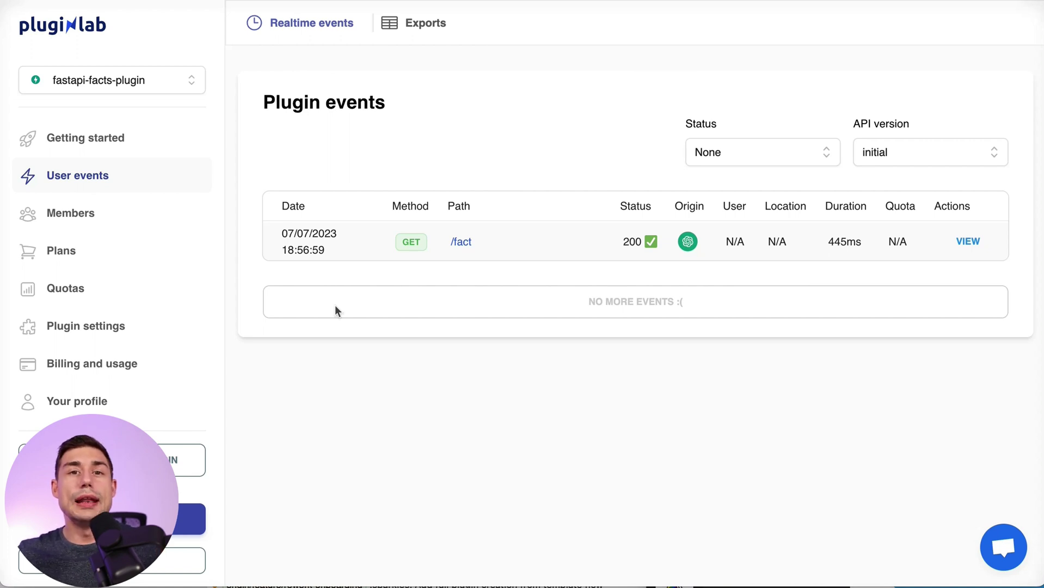
- Look over the Plugin settings manifest fields, then show the Versions list with the live initial version
click(70, 326)
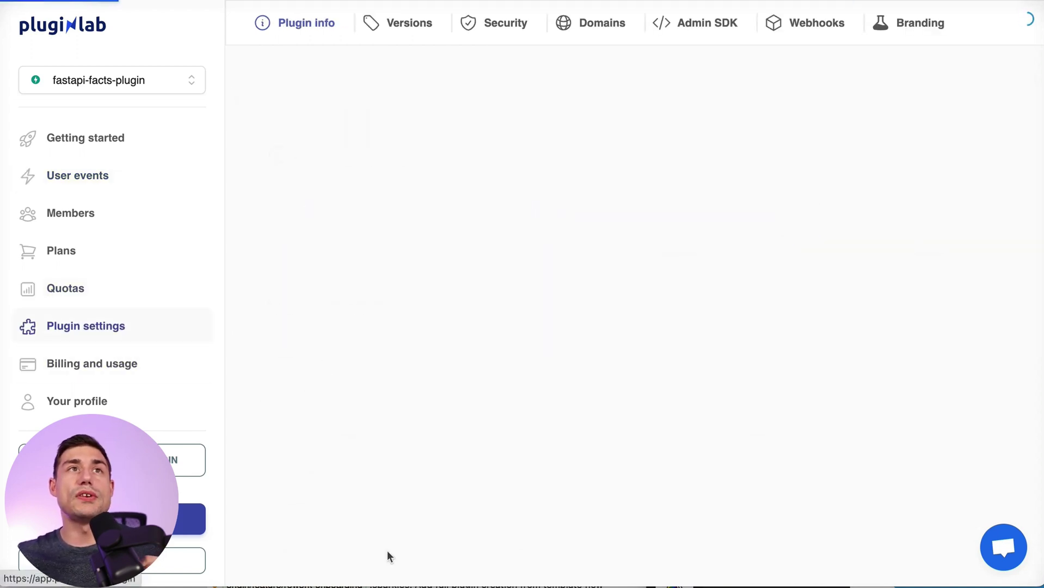
scroll(483, 381, down, 5)
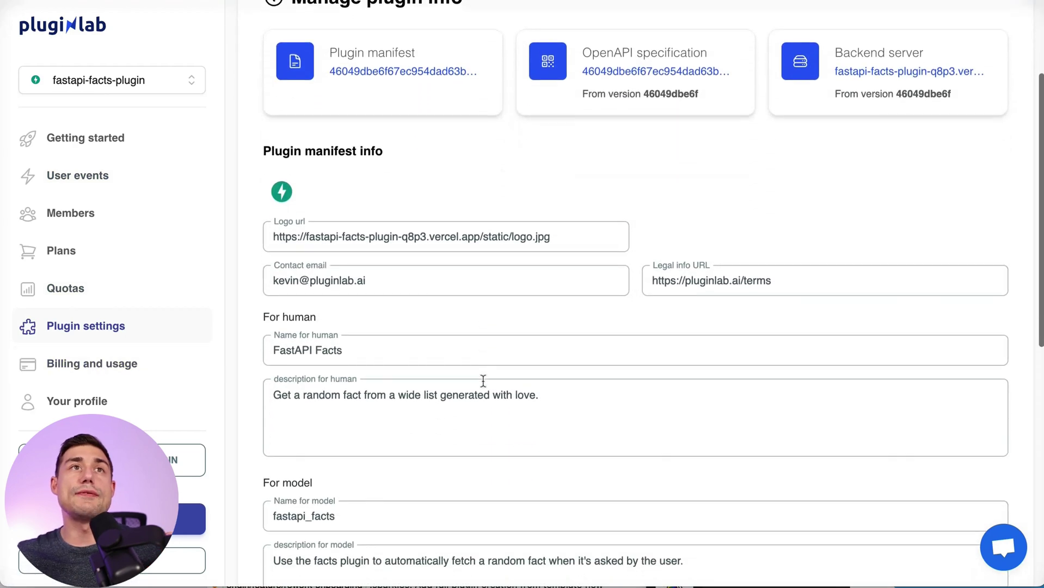
scroll(483, 381, down, 5)
scroll(482, 380, up, 5)
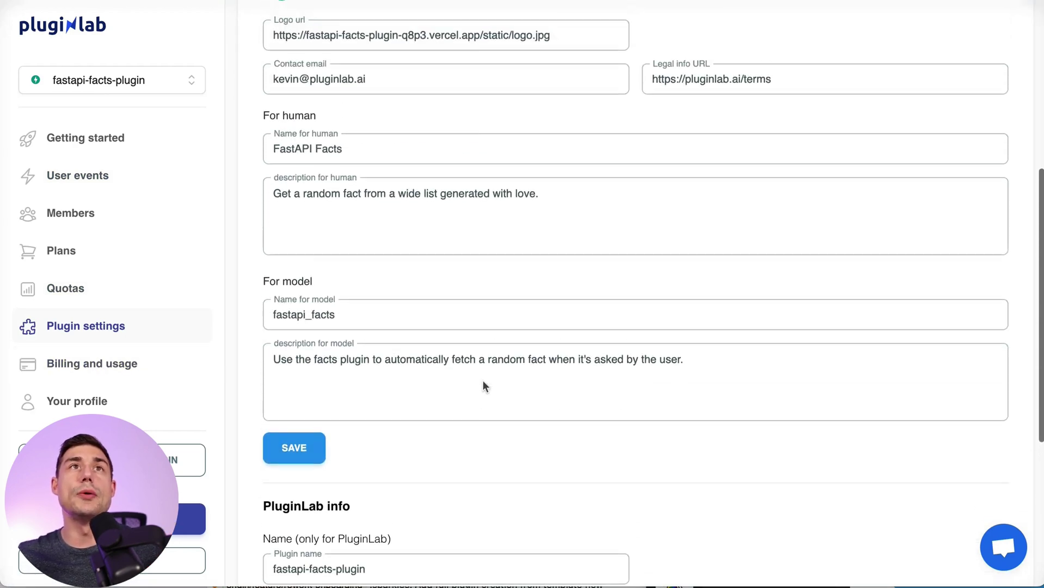
scroll(483, 380, up, 5)
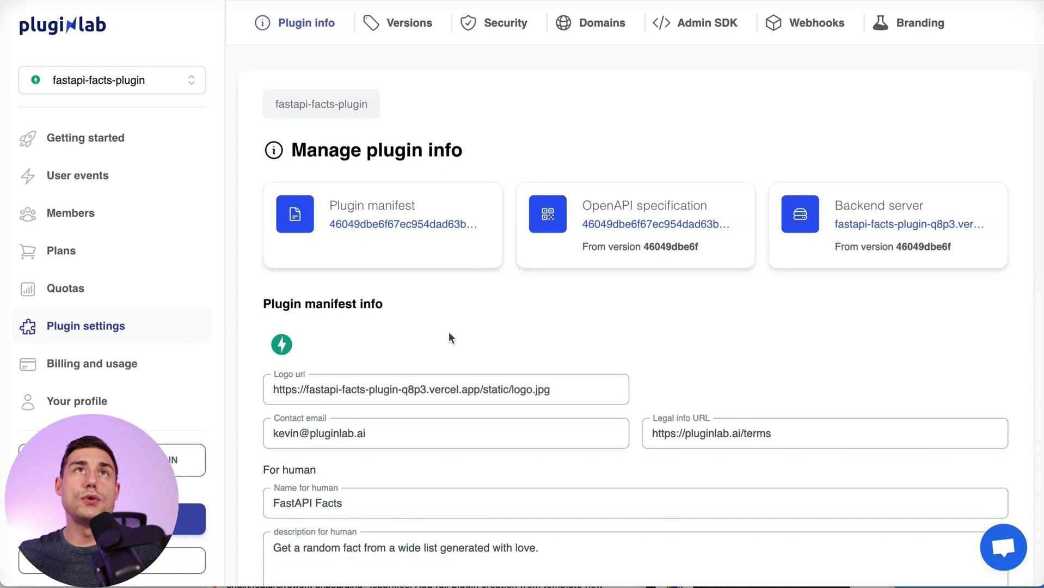
click(409, 36)
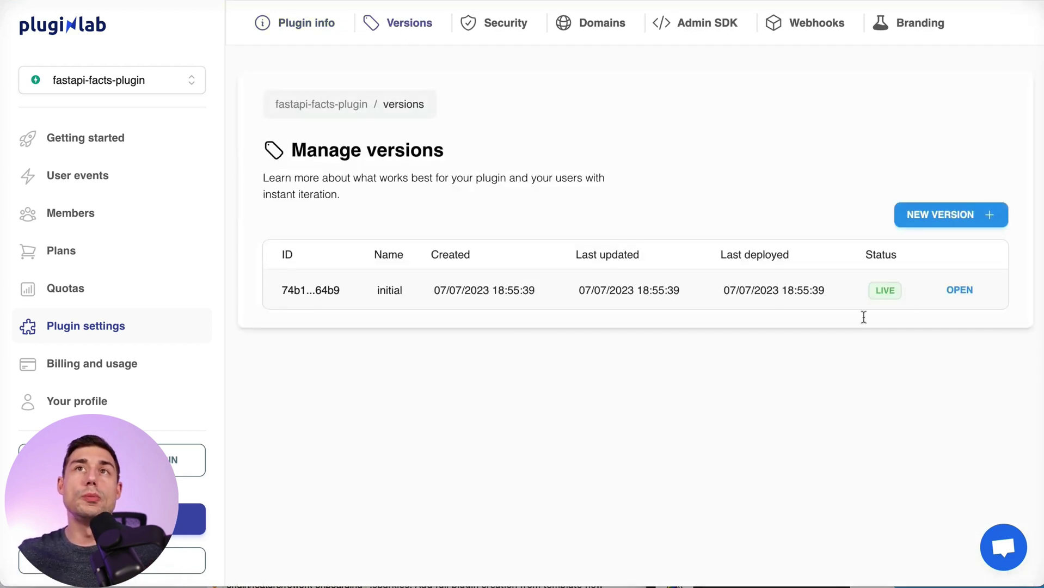
- Cancel a new version, then open the initial version's OpenAPI spec and scroll its GET /fact JSON
click(934, 220)
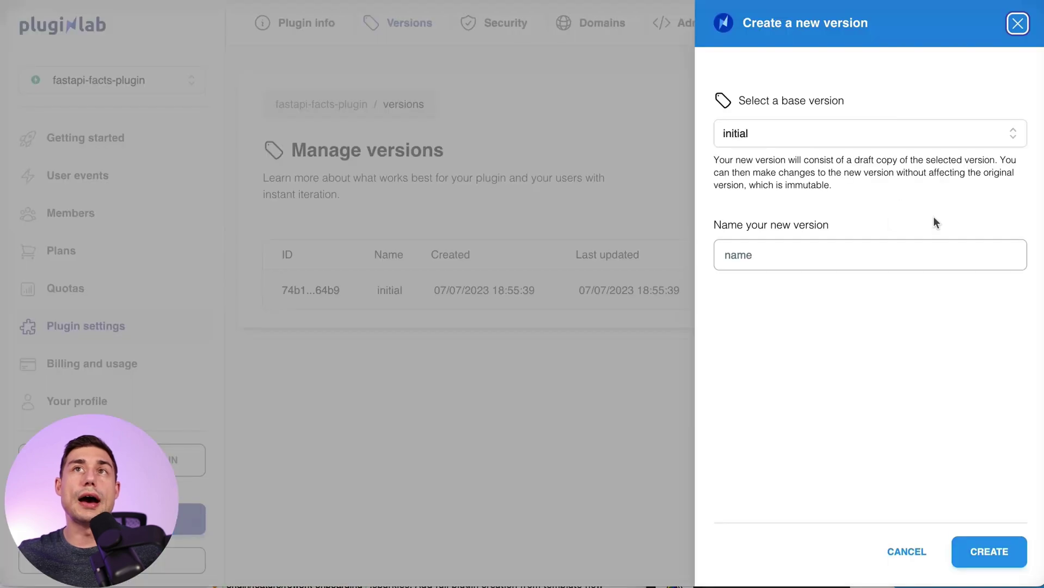
click(557, 315)
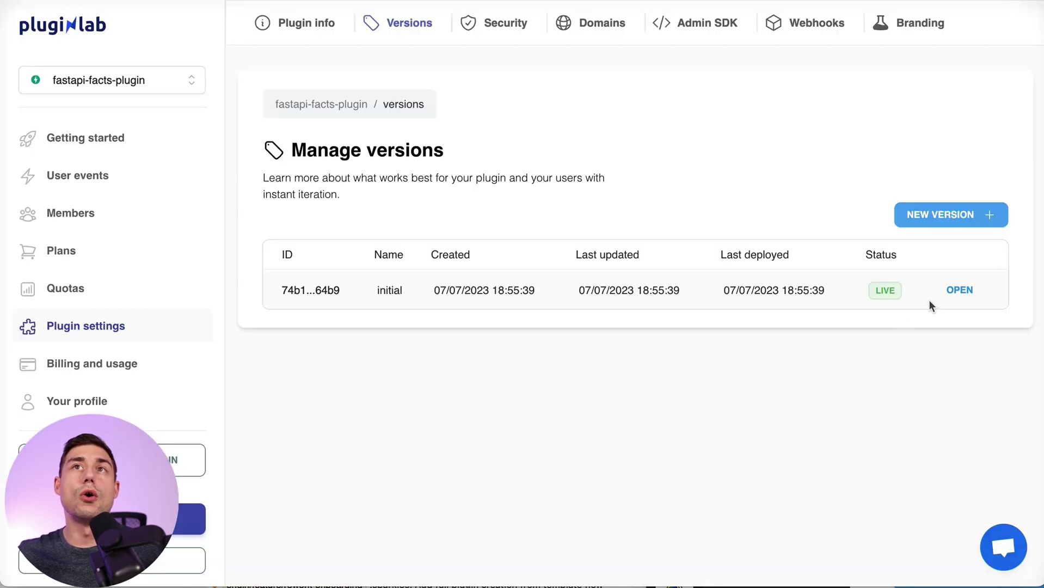
click(956, 292)
click(293, 359)
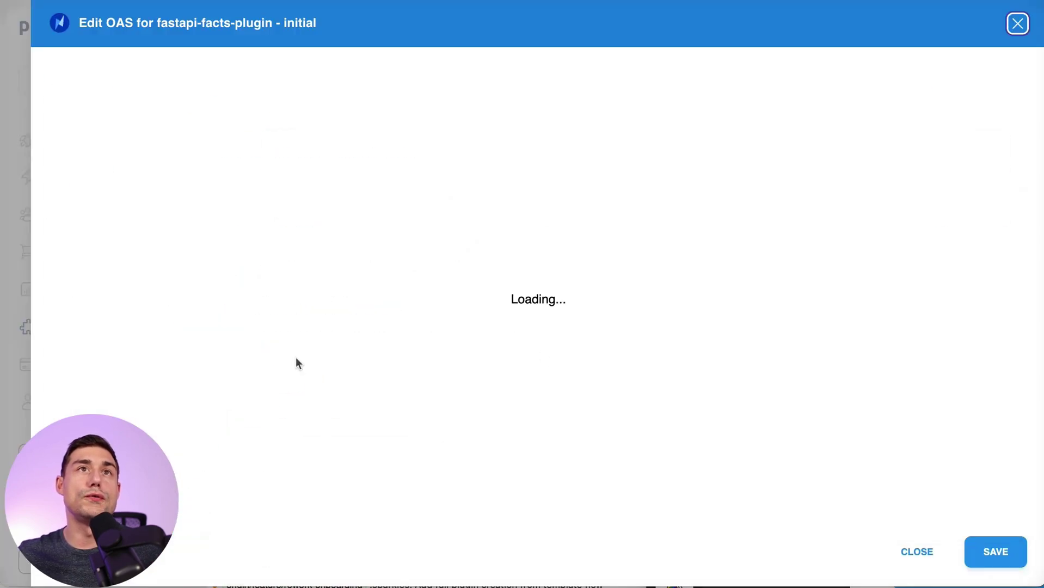
scroll(588, 362, down, 2)
scroll(588, 362, down, 5)
scroll(588, 362, up, 8)
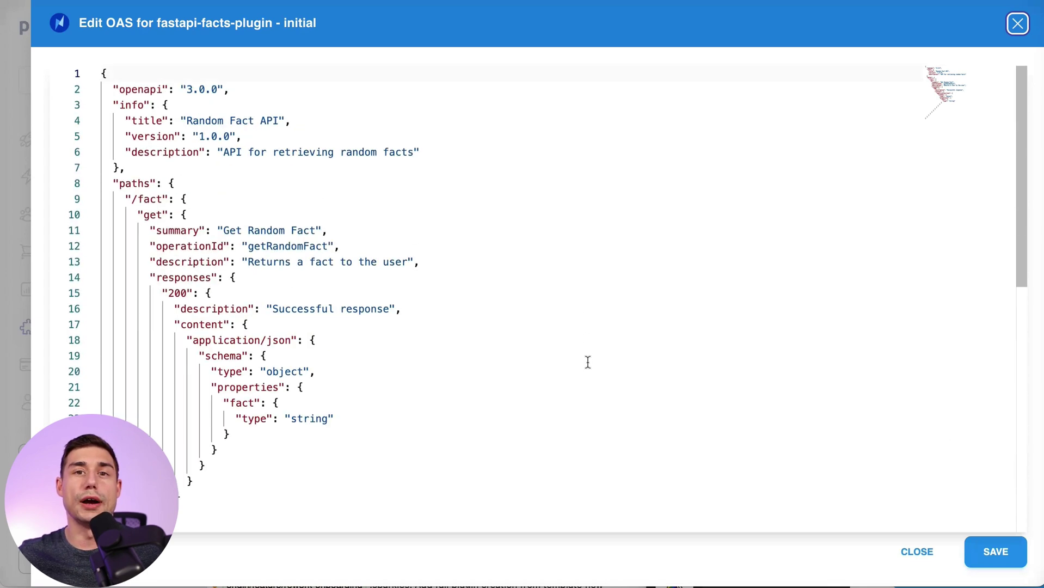